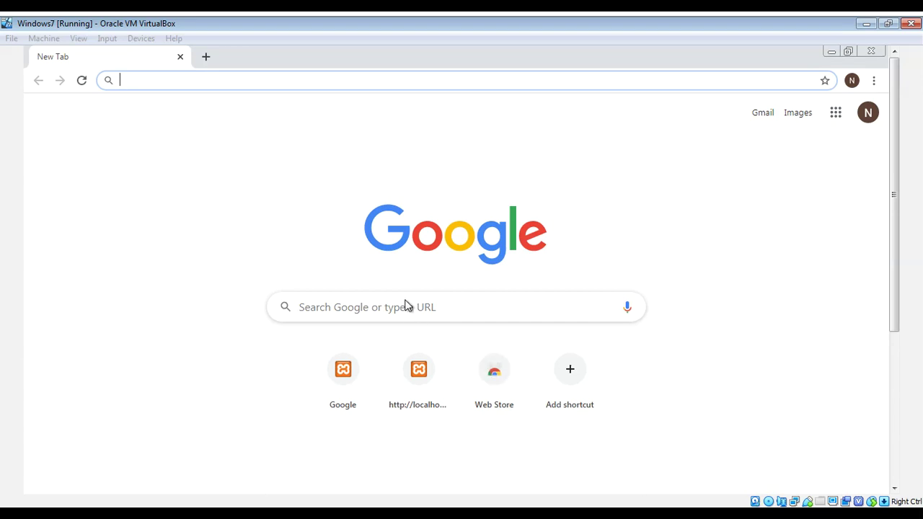
Search Google for 'mobirise' from the Chrome address bar.
{"action": "left_click", "coordinate": [281, 81]}
{"action": "type", "text": "mob"}
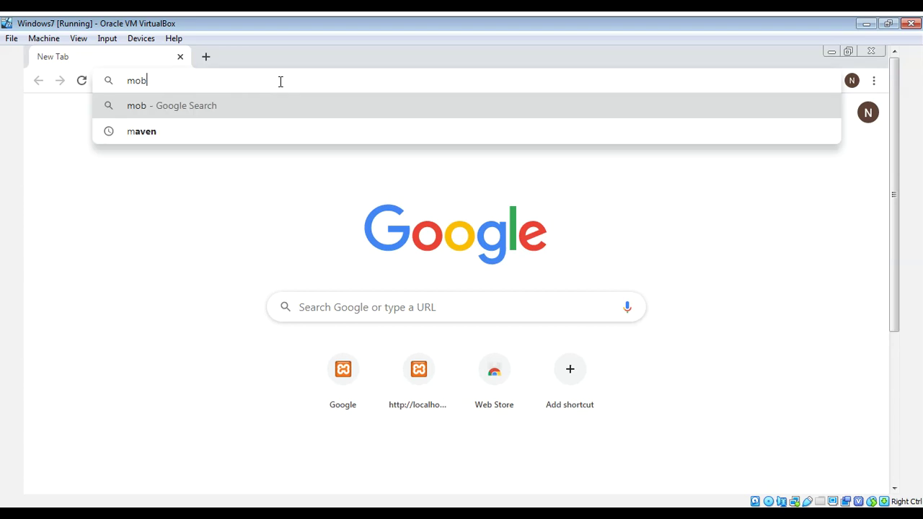
{"action": "type", "text": "irise"}
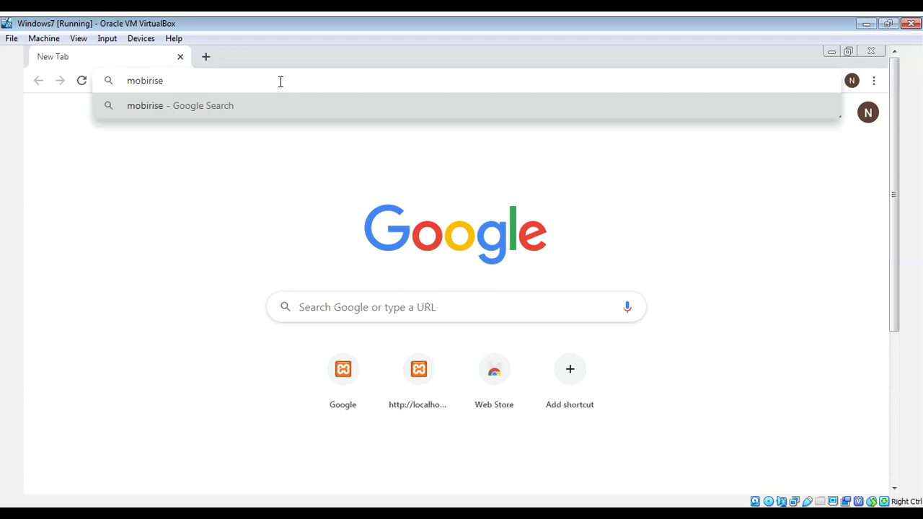
{"action": "key", "text": "Return"}
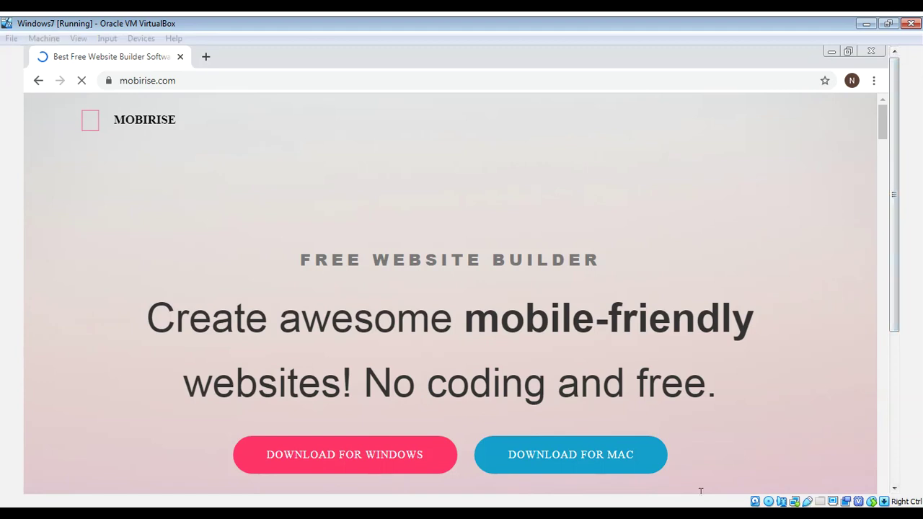
Scroll down mobirise.com to the FREE DOWNLOAD section with Windows and Mac options.
{"action": "scroll", "coordinate": [721, 433], "scroll_direction": "down", "scroll_amount": 5}
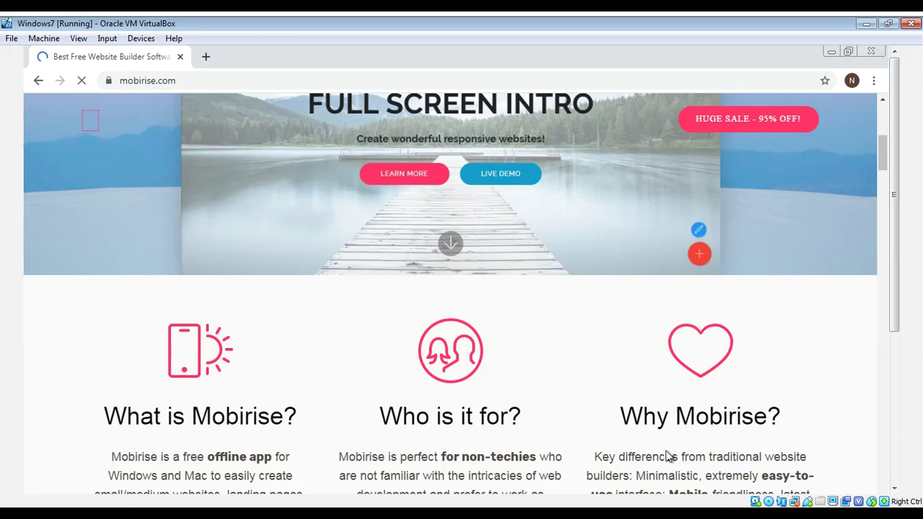
{"action": "scroll", "coordinate": [655, 493], "scroll_direction": "down", "scroll_amount": 5}
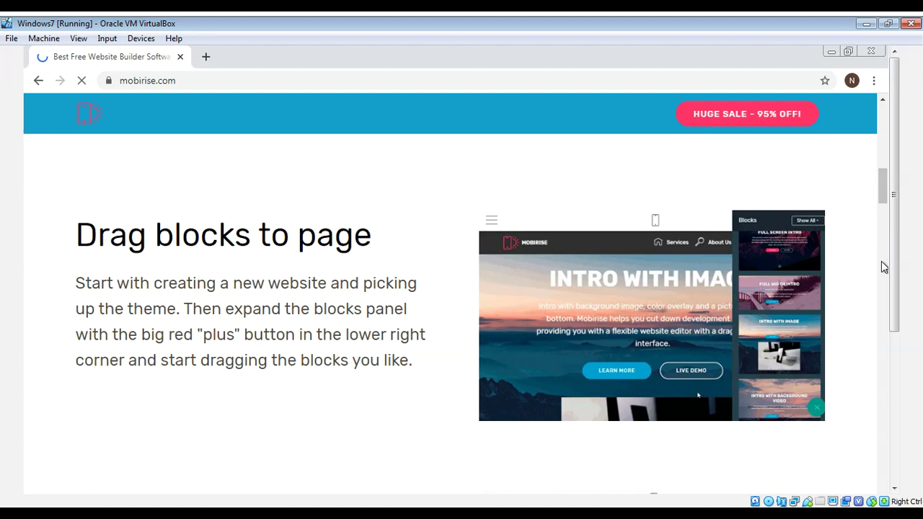
{"action": "scroll", "coordinate": [697, 495], "scroll_direction": "down", "scroll_amount": 5}
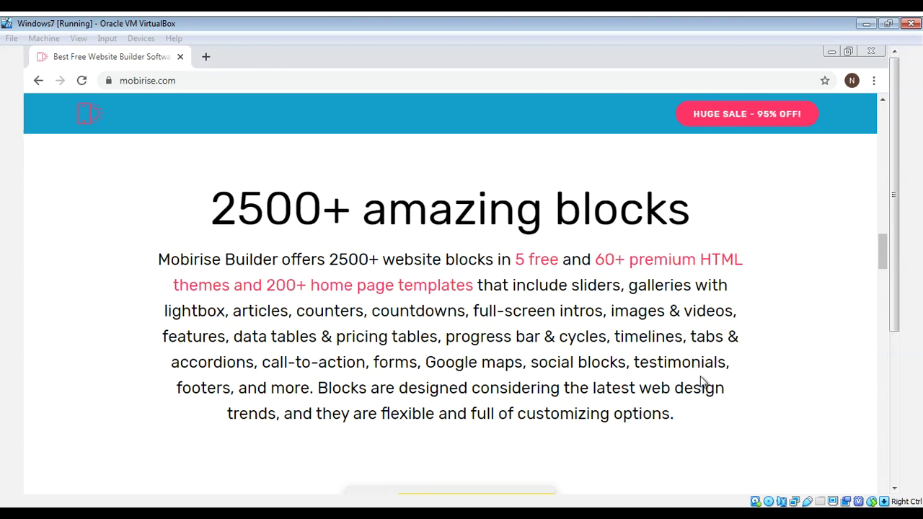
{"action": "scroll", "coordinate": [700, 382], "scroll_direction": "down", "scroll_amount": 5}
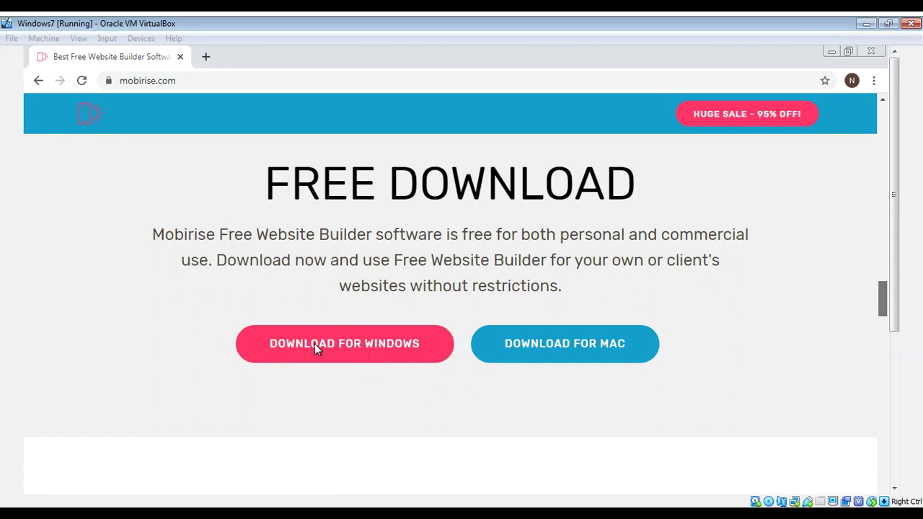
Choose DOWNLOAD FOR WINDOWS, then sign in via 'Download with Google'.
{"action": "scroll", "coordinate": [315, 344], "scroll_direction": "down", "scroll_amount": 1}
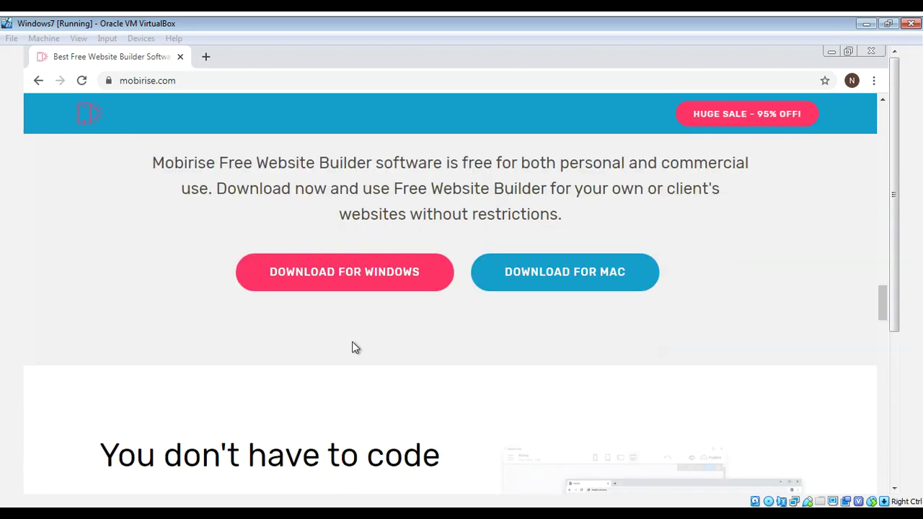
{"action": "left_click", "coordinate": [385, 285]}
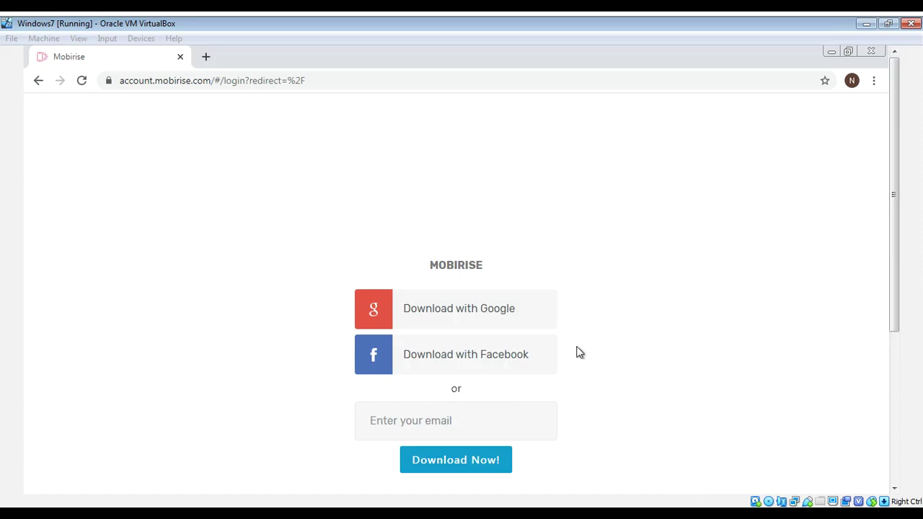
{"action": "left_click", "coordinate": [496, 312]}
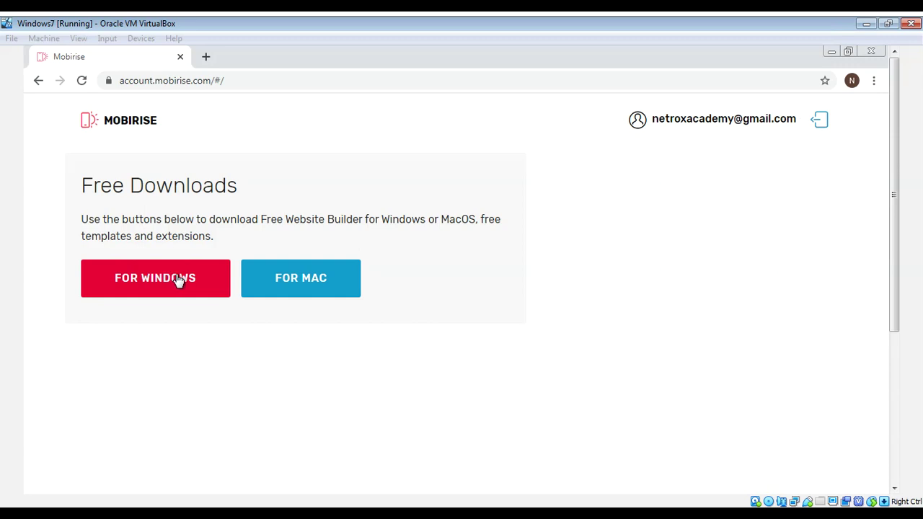
Download the Windows installer MobiriseSetup.exe from the Free Downloads page.
{"action": "left_click", "coordinate": [182, 280]}
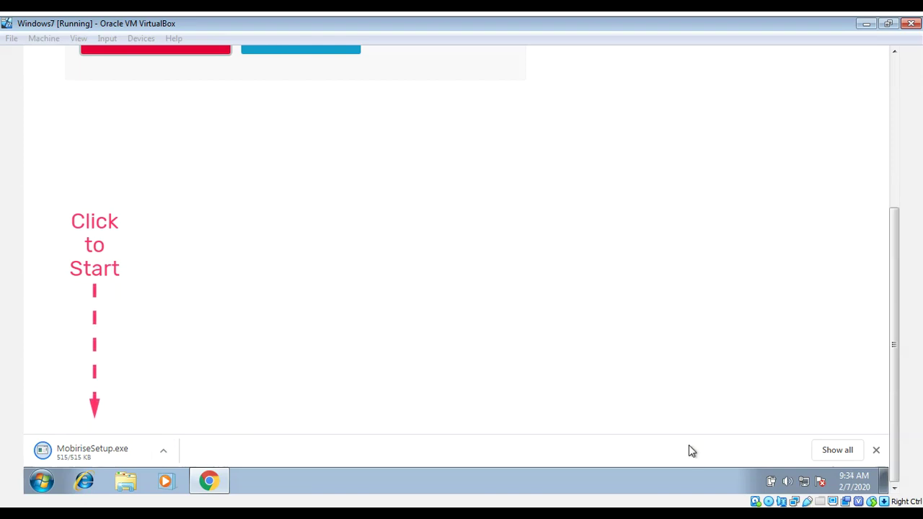
Run MobiriseSetup.exe and install Mobirise4 into the default Program Files folder.
{"action": "left_click", "coordinate": [115, 453]}
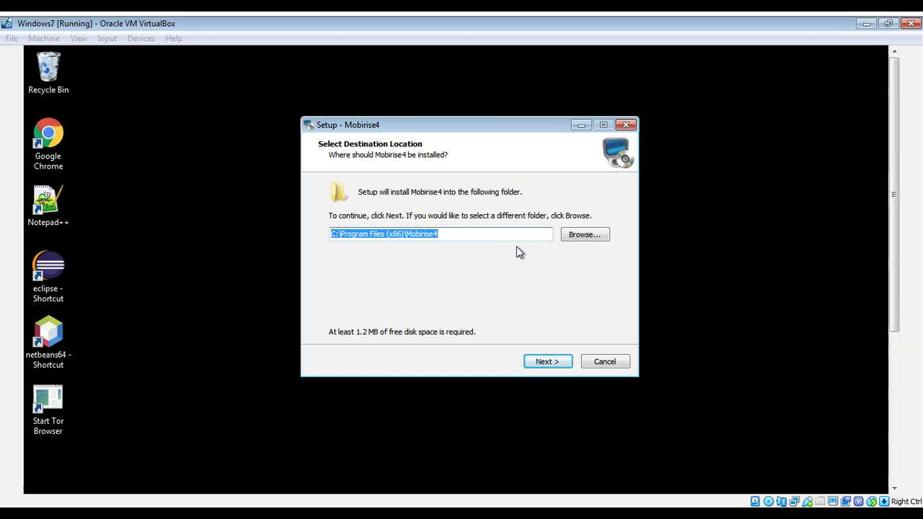
{"action": "left_click", "coordinate": [555, 366]}
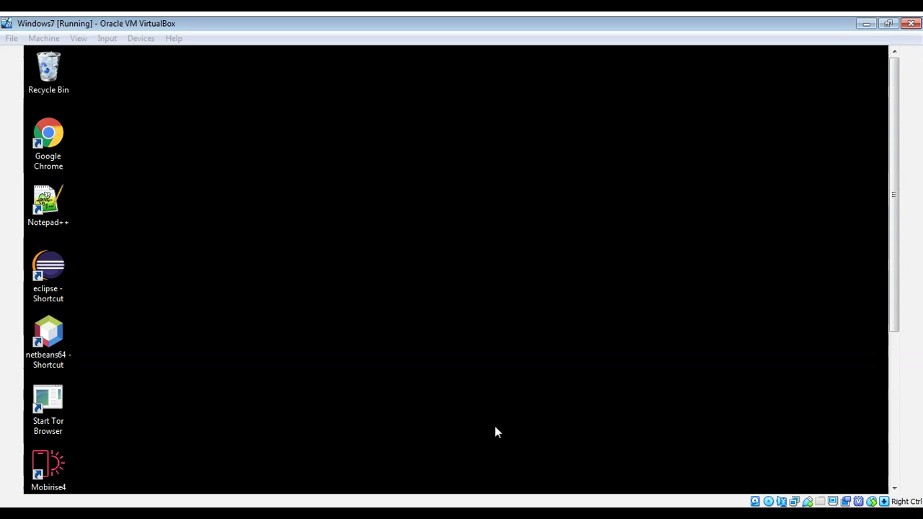
Launch Mobirise4 from the desktop and log in with a Google account.
{"action": "double_click", "coordinate": [46, 459]}
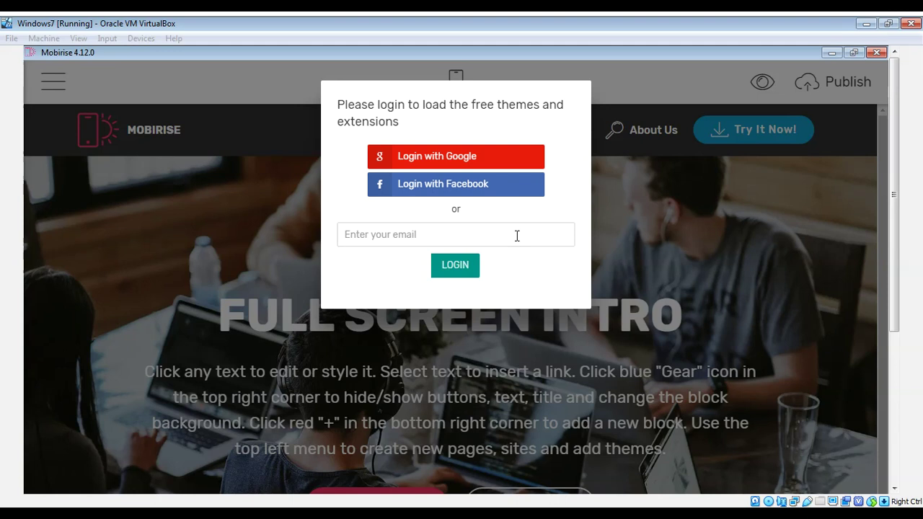
{"action": "left_click", "coordinate": [466, 159]}
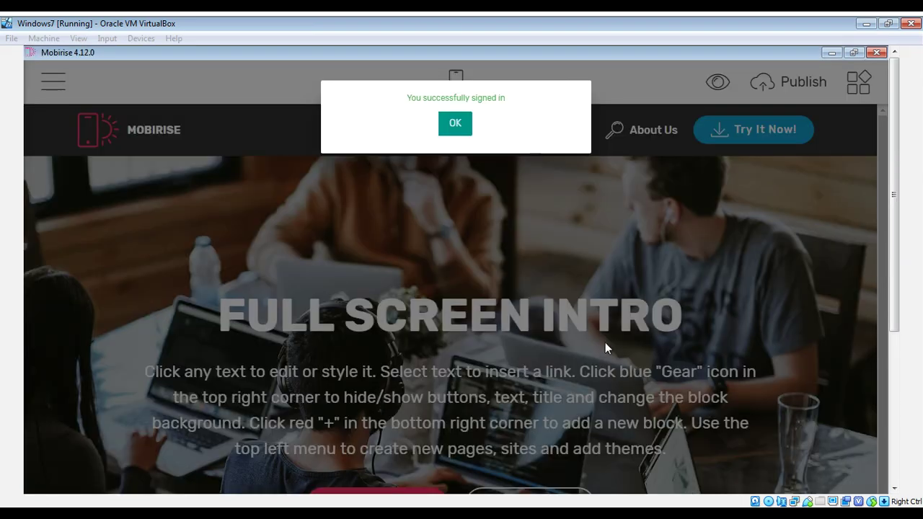
Dismiss the 'You successfully signed in' message with OK.
{"action": "left_click", "coordinate": [461, 126]}
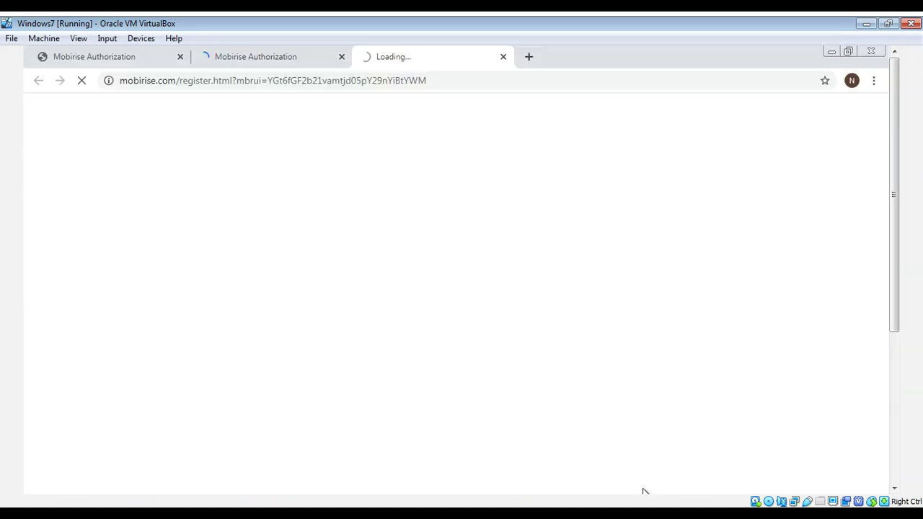